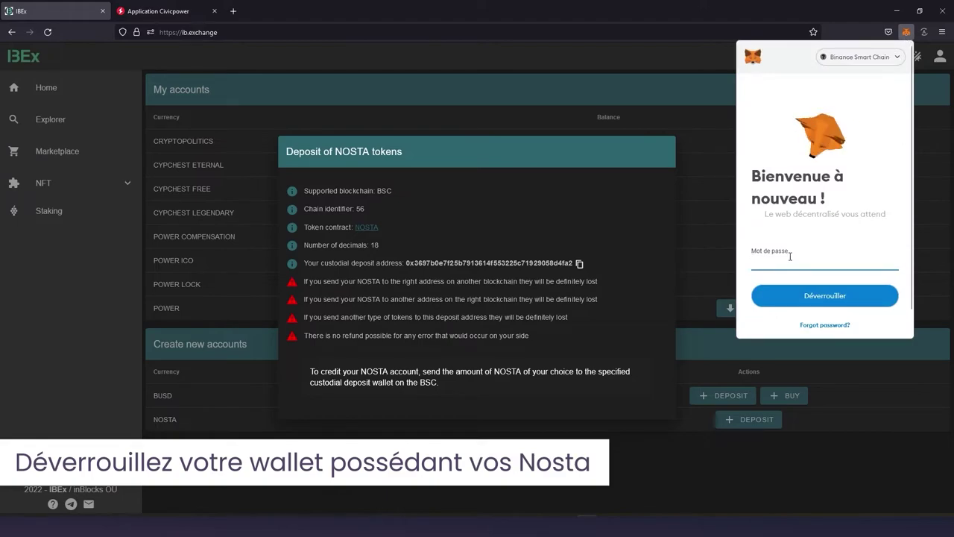
Step: Unlock MetaMask and start a send to the pasted IBEx custodial deposit address
key(Return)
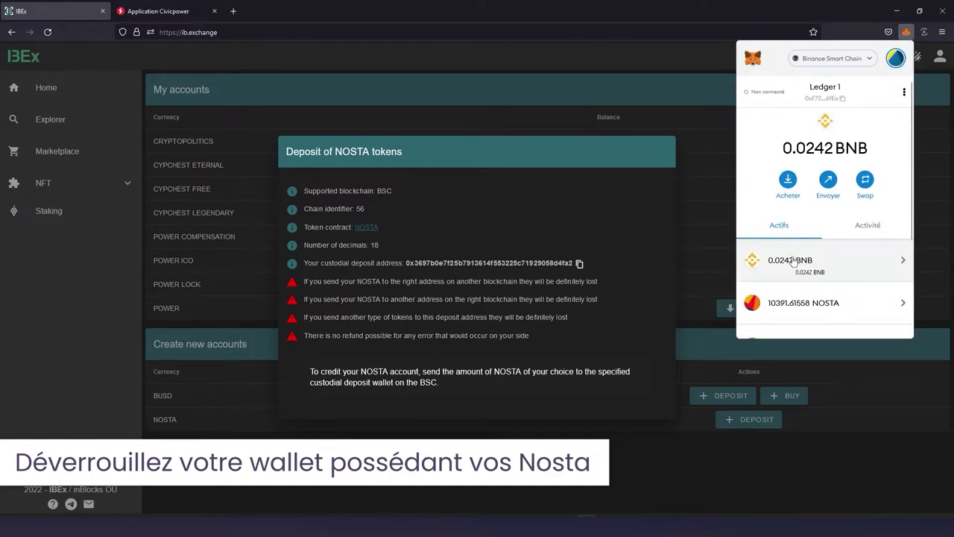
click(827, 185)
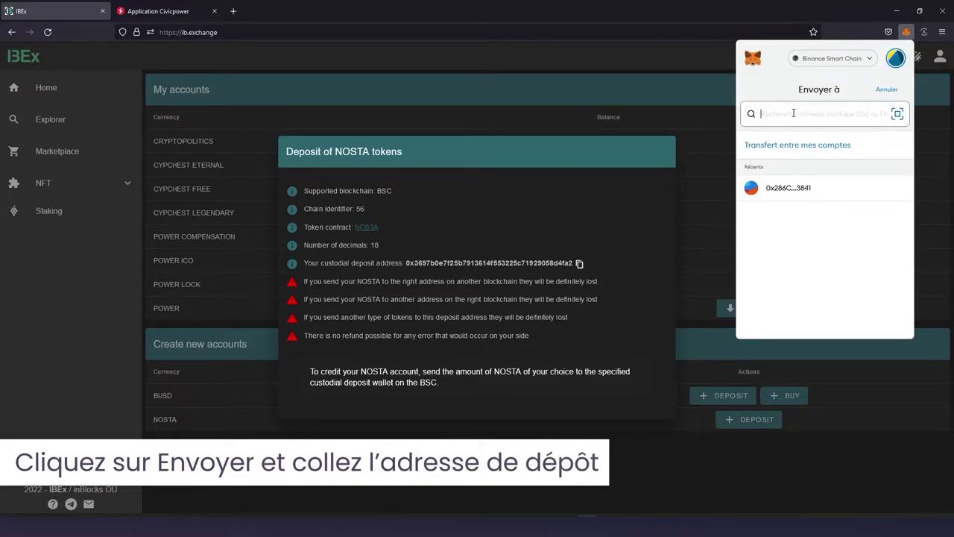
right_click(783, 114)
click(807, 186)
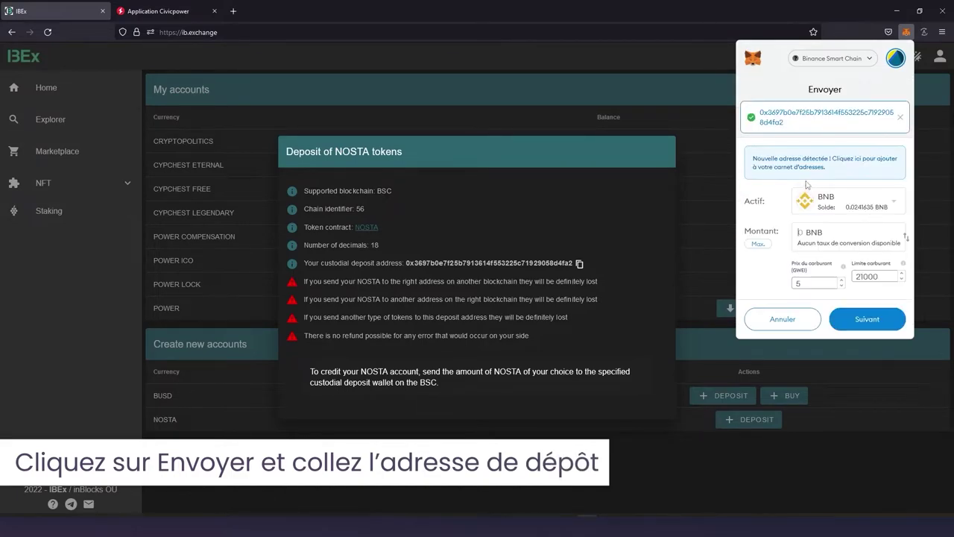
Step: Choose NOSTA as the asset to send and enter an amount of 1000
click(825, 201)
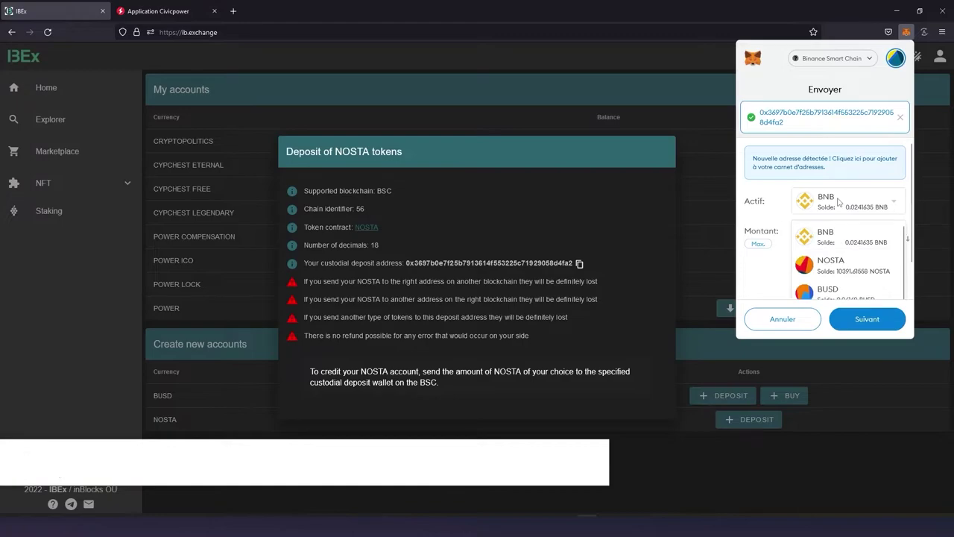
click(829, 264)
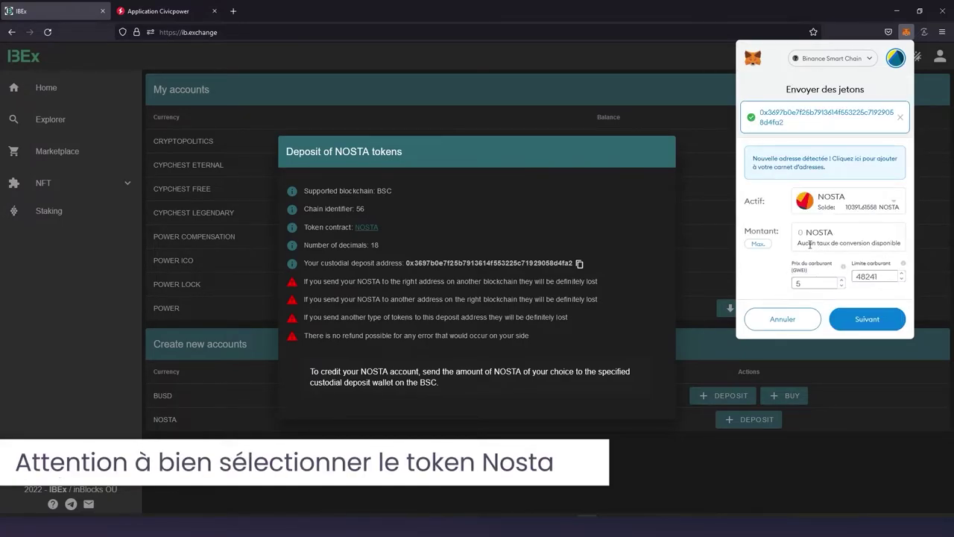
click(802, 232)
text(1)
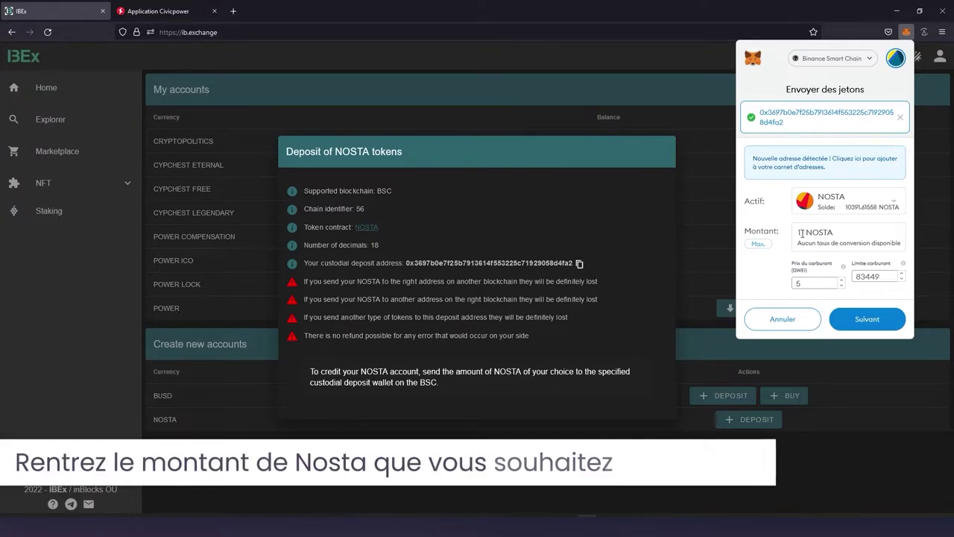
text(000)
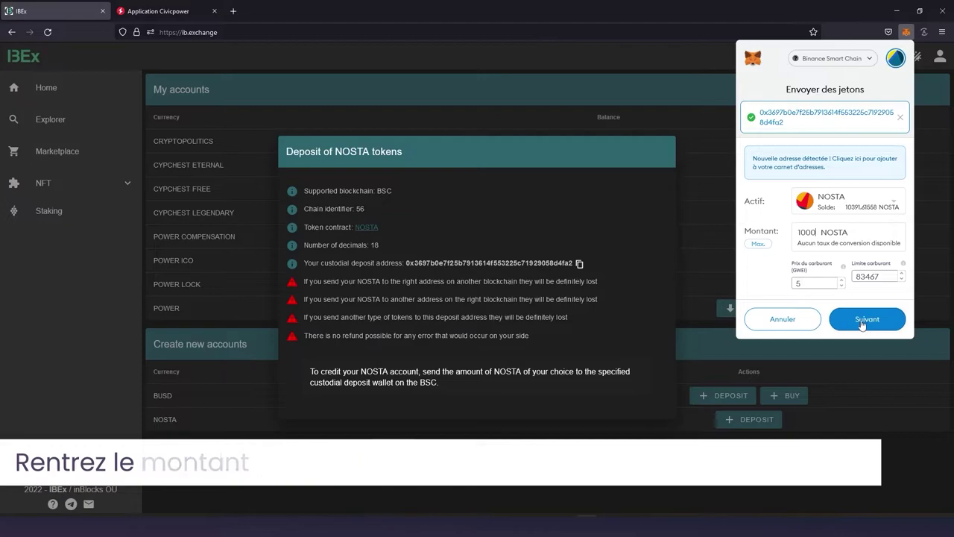
Step: Review the 1000 NOSTA transfer to the deposit address and confirm it in MetaMask
click(868, 321)
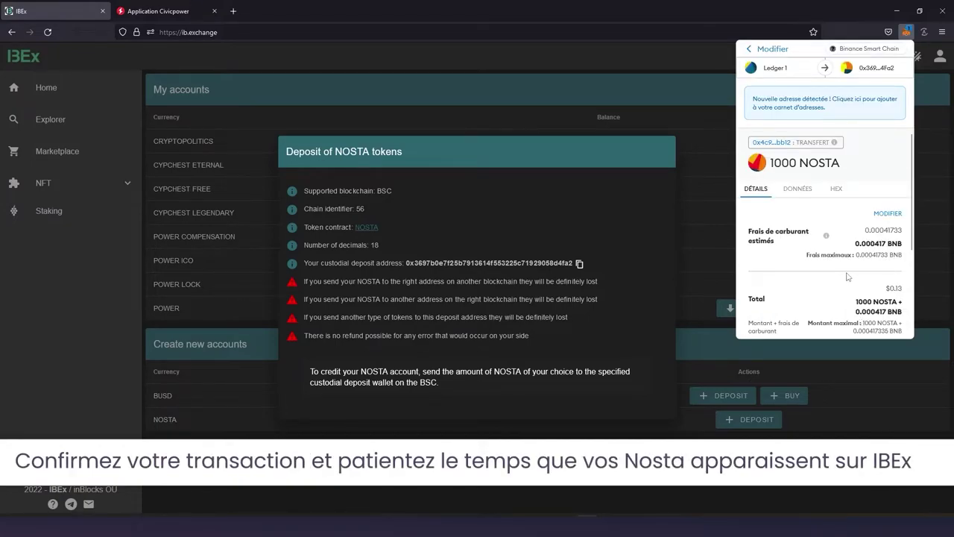
scroll(847, 276, down, 3)
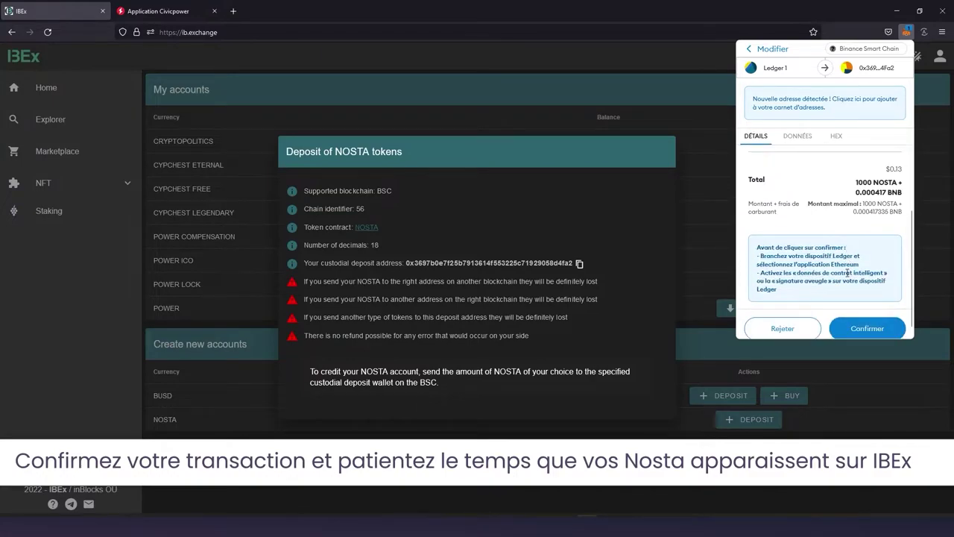
scroll(846, 274, down, 1)
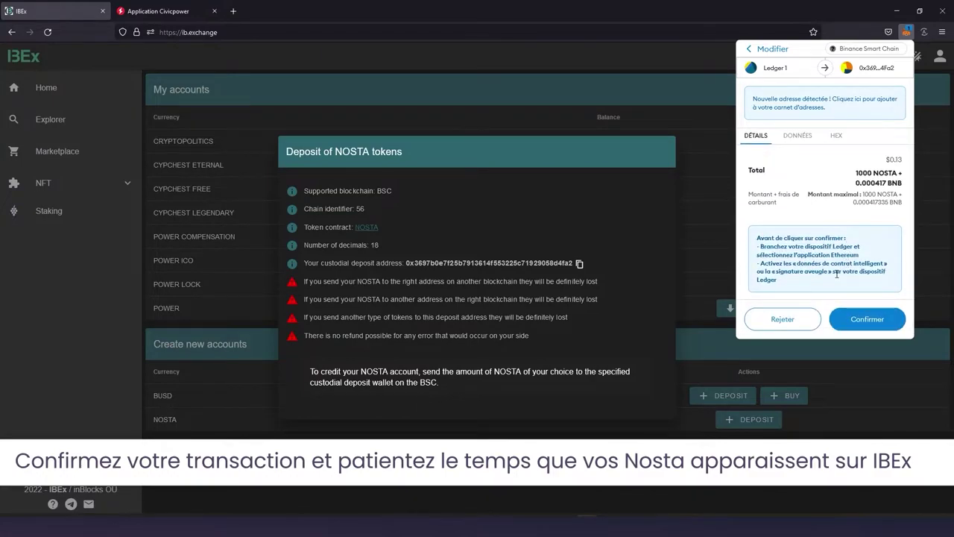
click(856, 320)
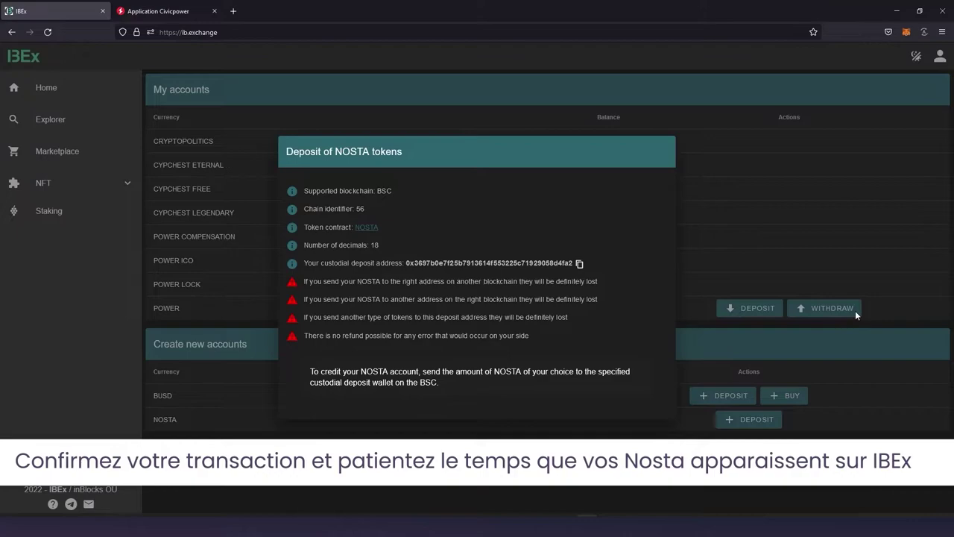
Step: Check MetaMask's Activité list for the pending NOSTA send, then return to IBEx Home
click(905, 33)
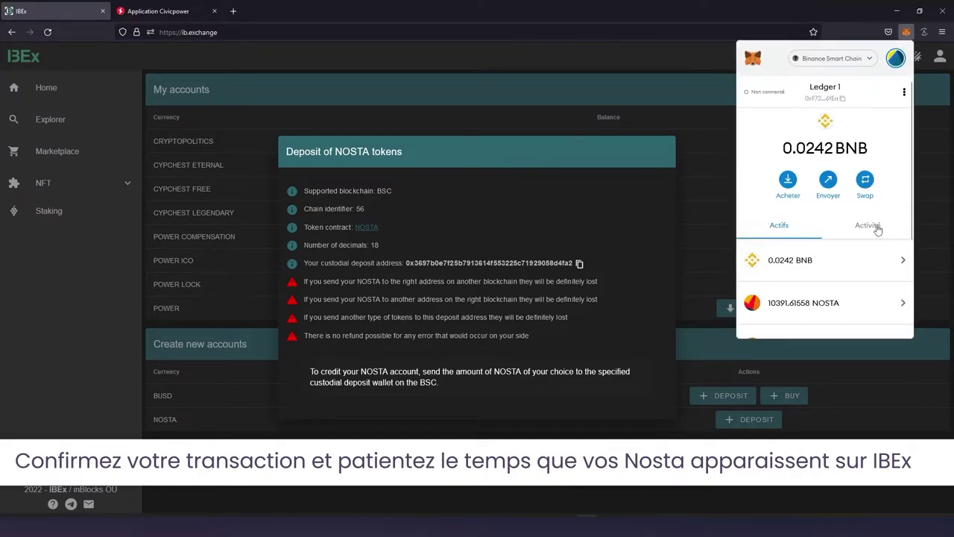
click(869, 225)
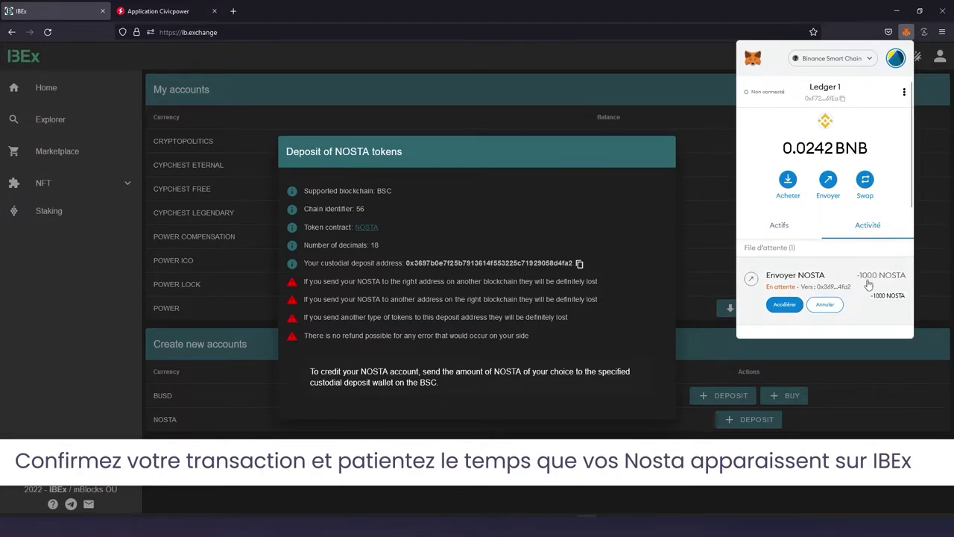
click(781, 358)
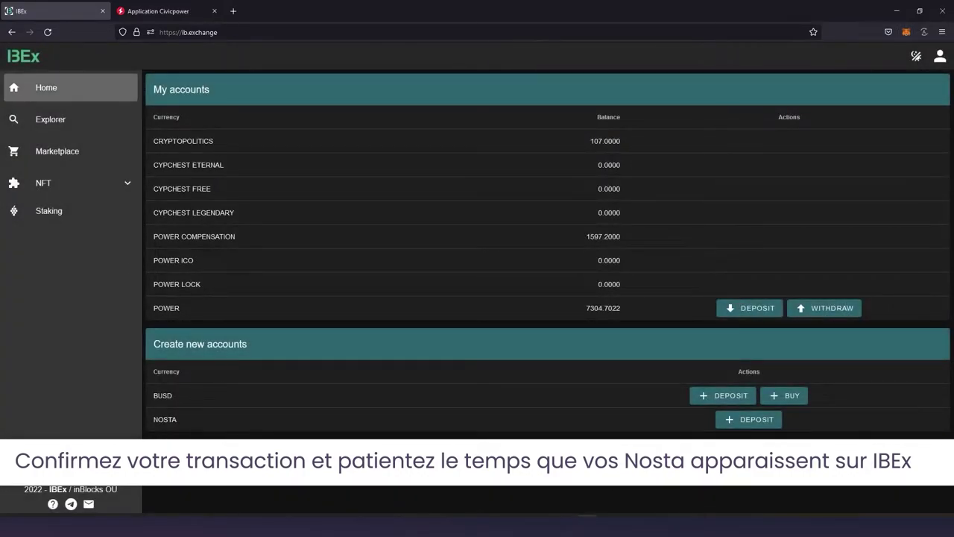
Step: Reload IBEx to show NOSTA at 1000.0000, then go to the Staking page
click(53, 31)
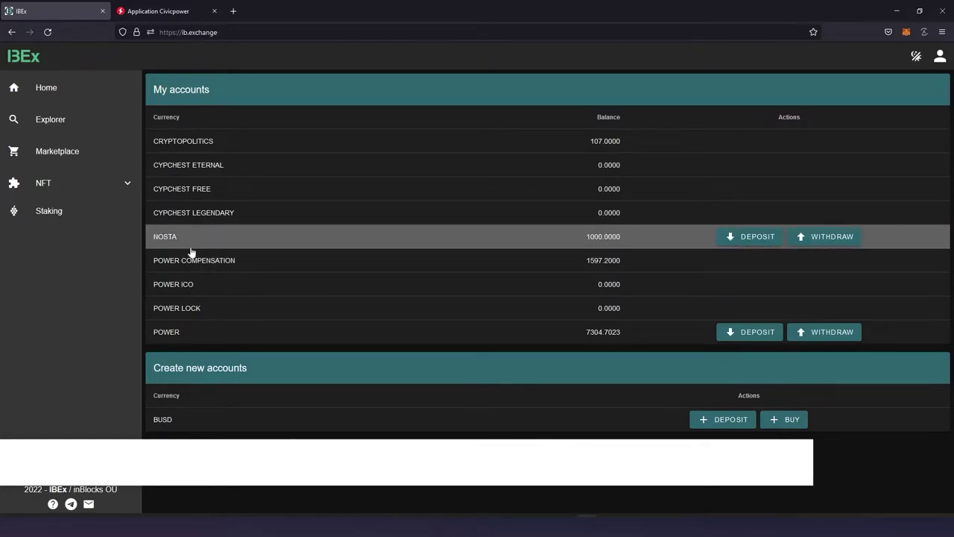
click(46, 213)
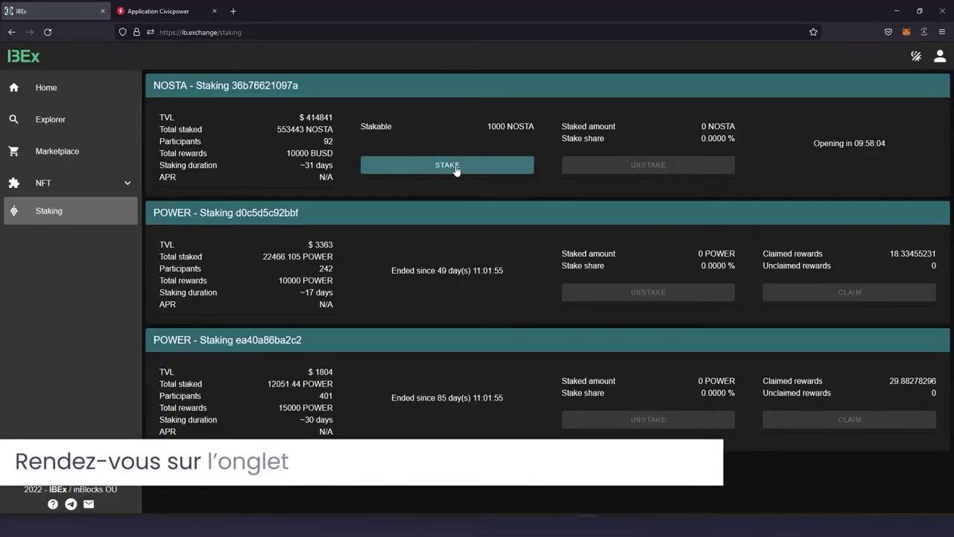
Step: Stake the full 1000 NOSTA in the NOSTA pool, confirming with the 2FA code
click(455, 170)
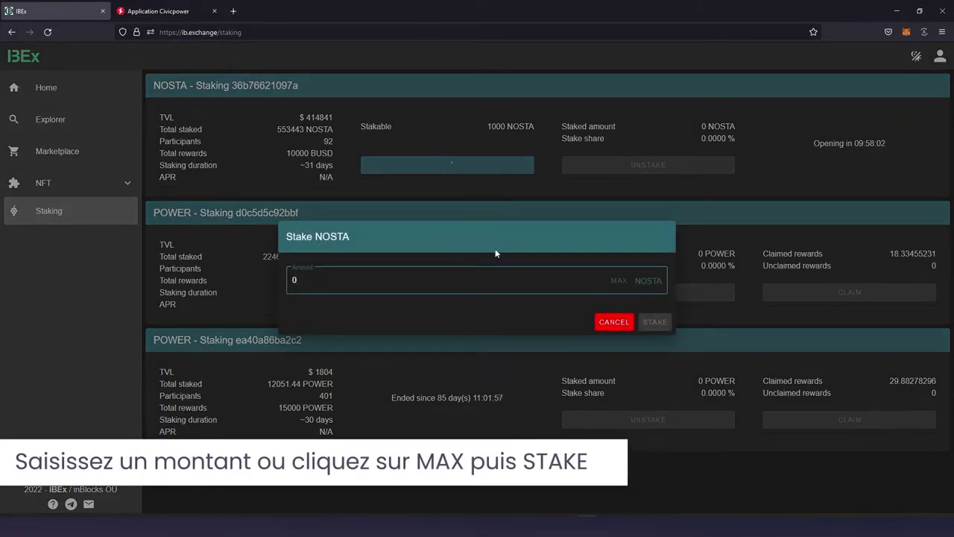
click(618, 281)
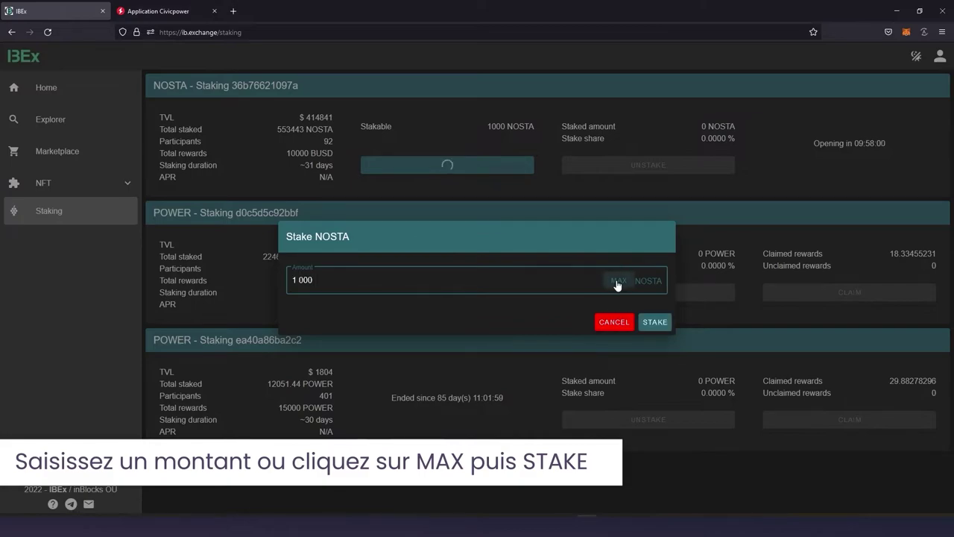
click(653, 322)
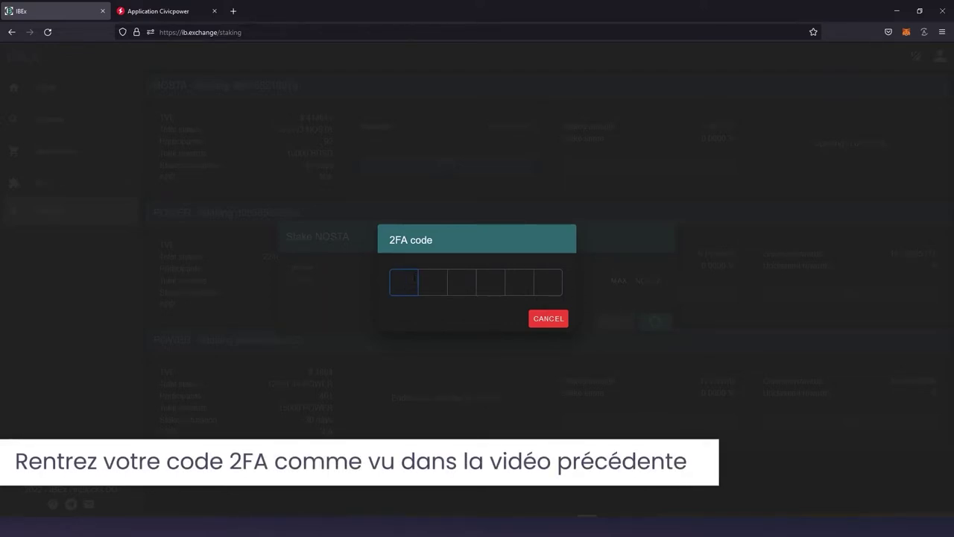
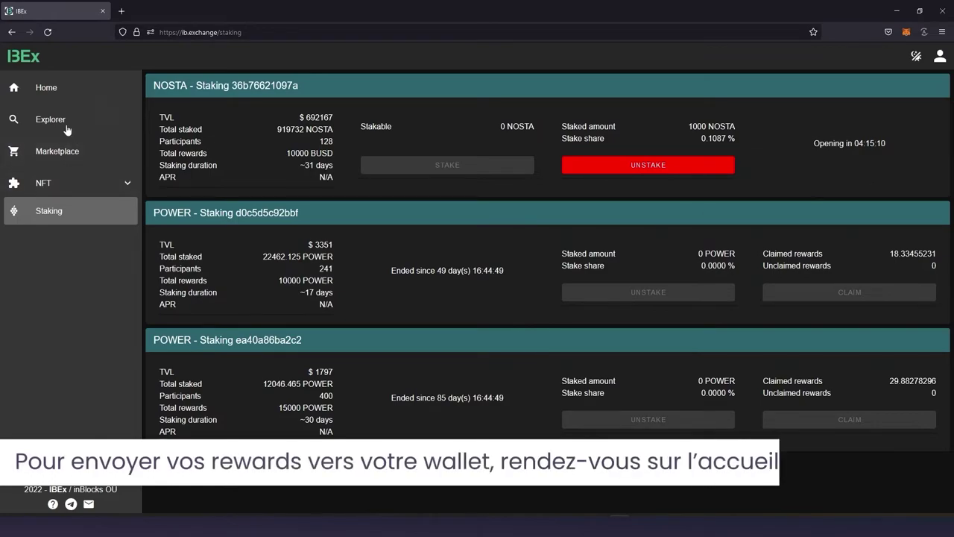
Step: Return to the Home accounts page and open My wallets from the user menu
click(45, 91)
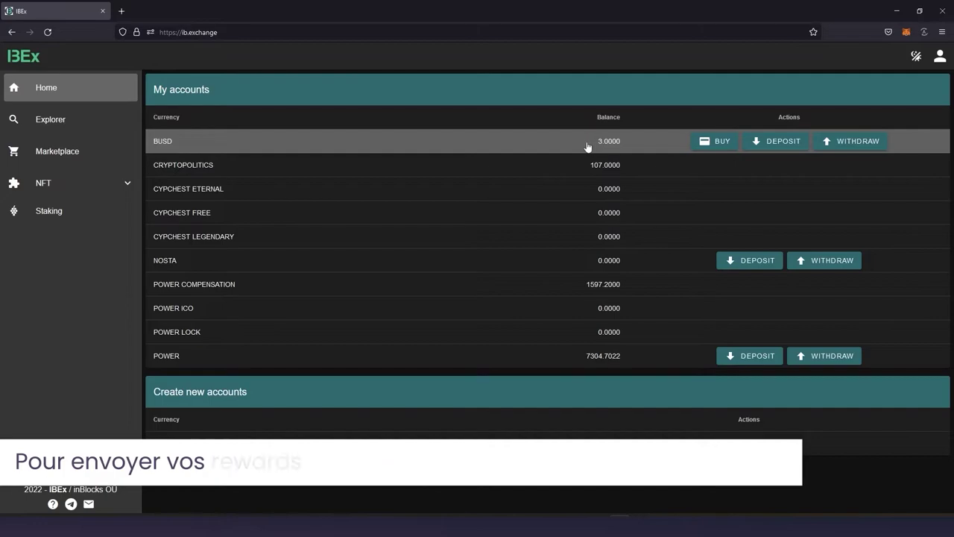
click(940, 59)
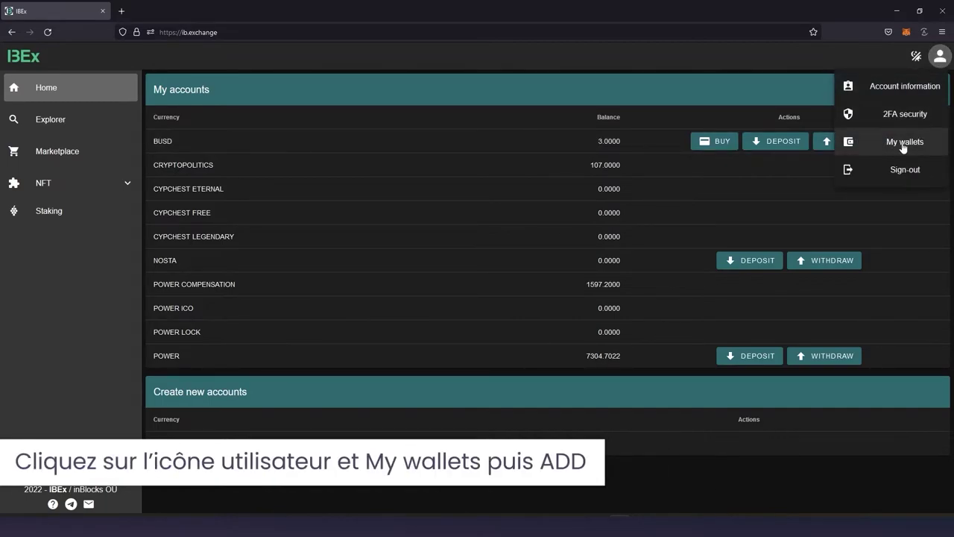
click(903, 145)
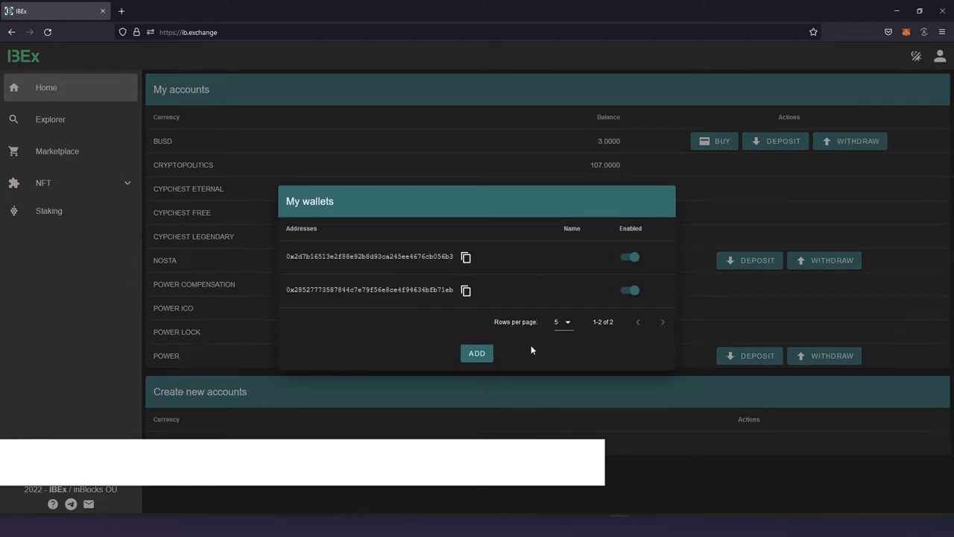
Step: Add the Tuto MetaMask account as a wallet, connecting it to IBEx and signing
click(477, 355)
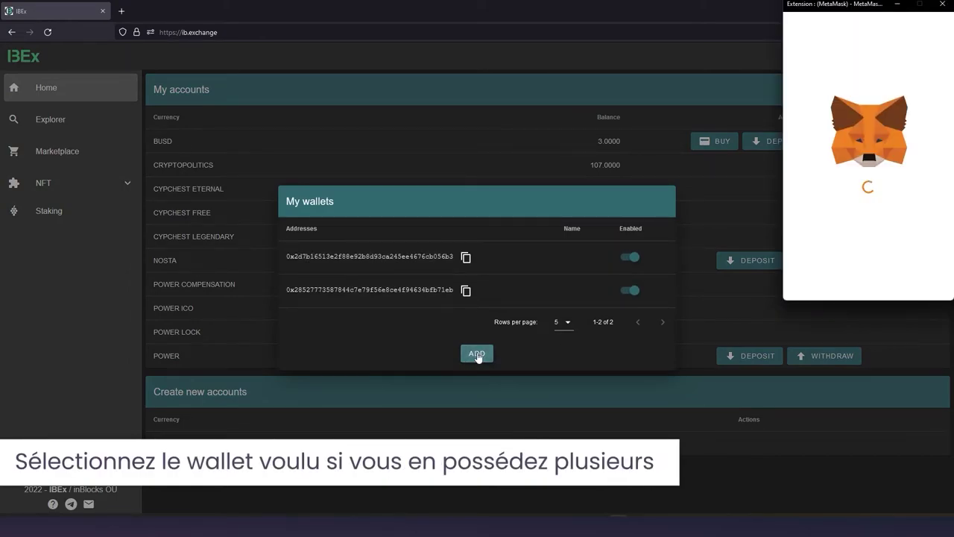
scroll(865, 201, down, 3)
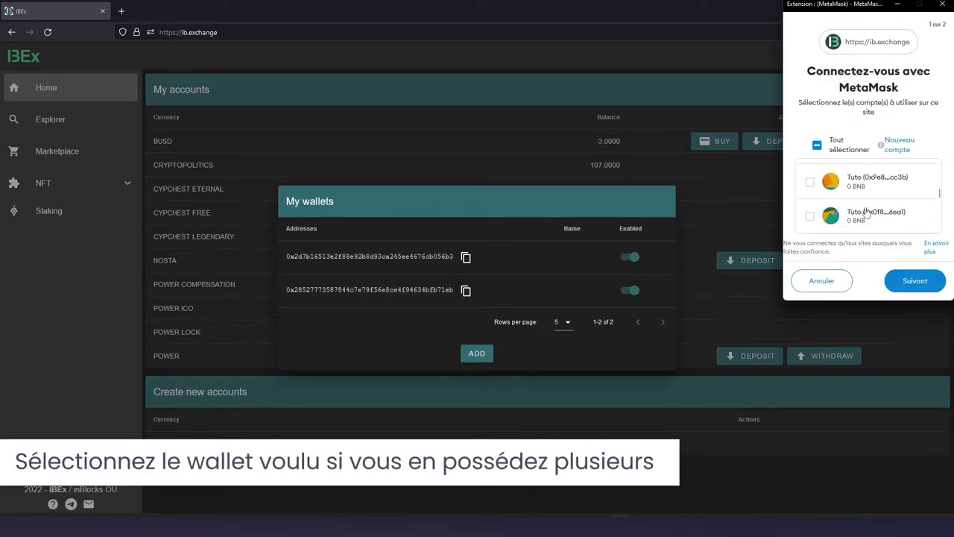
click(869, 204)
scroll(869, 204, down, 1)
scroll(869, 206, up, 1)
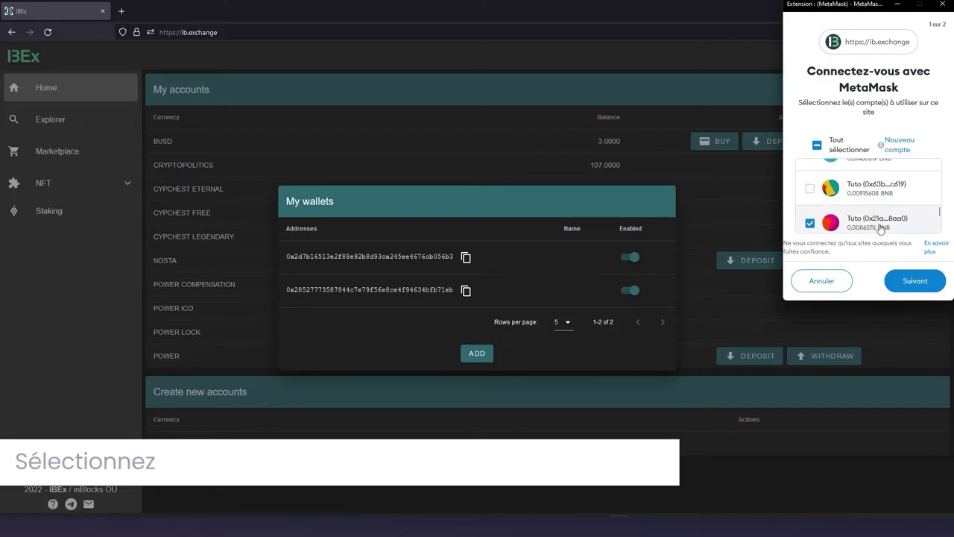
click(916, 280)
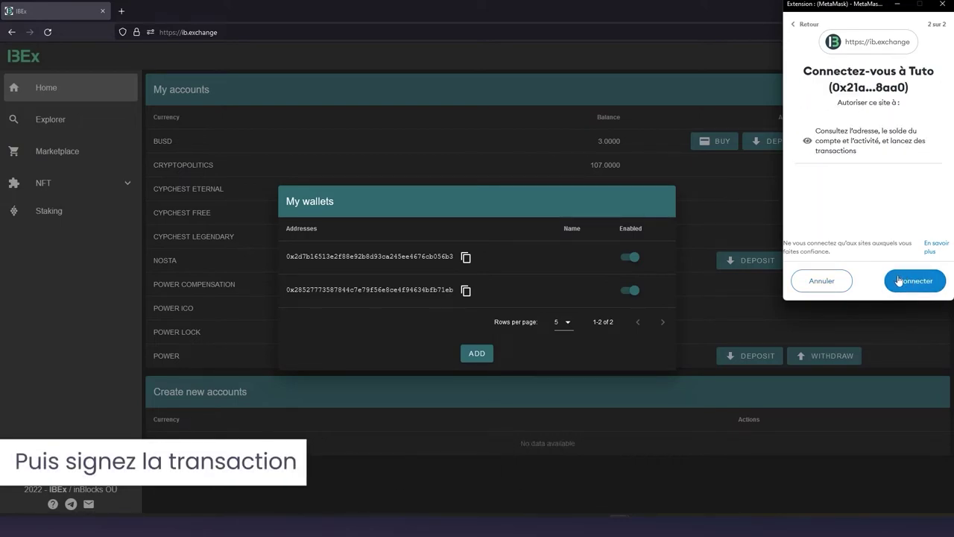
click(904, 282)
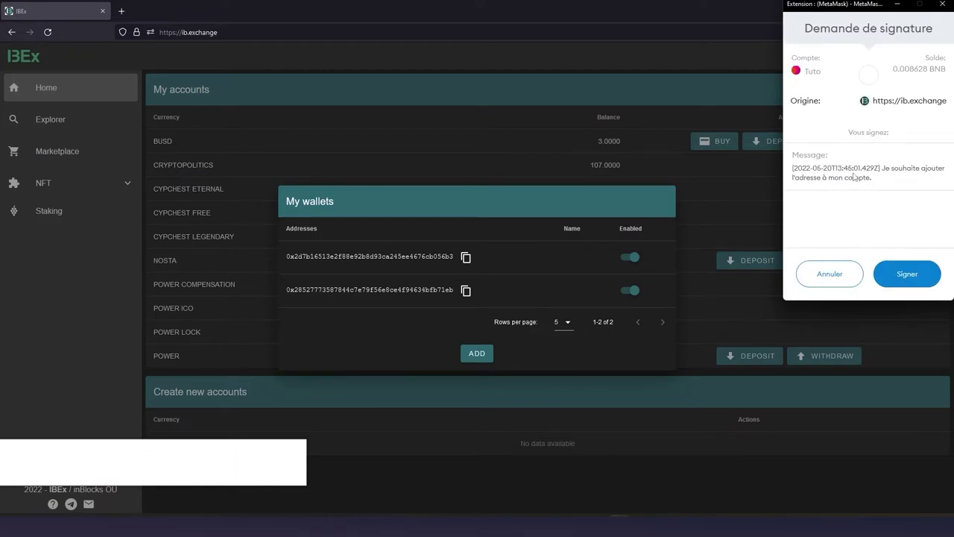
click(894, 276)
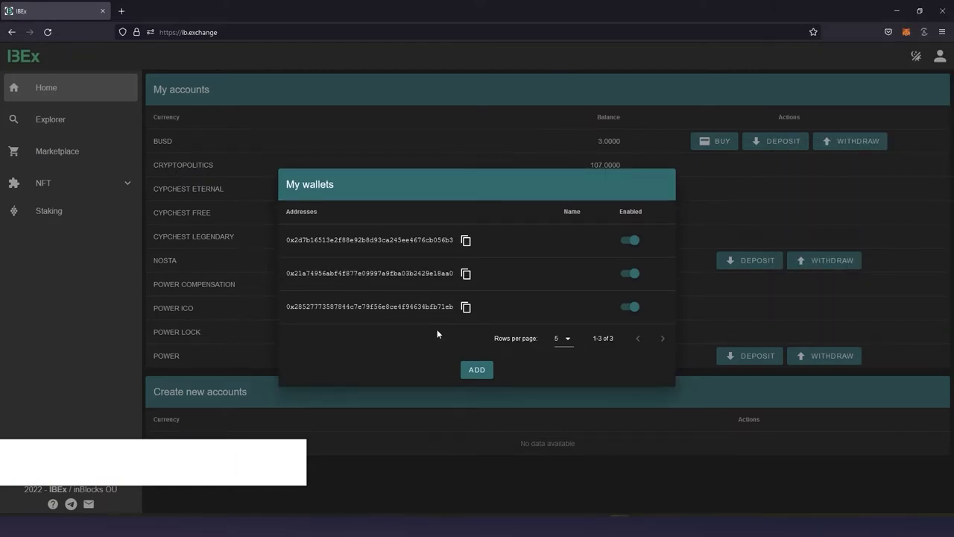
Step: Withdraw 3.0000 BUSD on BSC to the new wallet (1 BUSD fee, 2.0000 net), confirming with the 2FA code
click(560, 404)
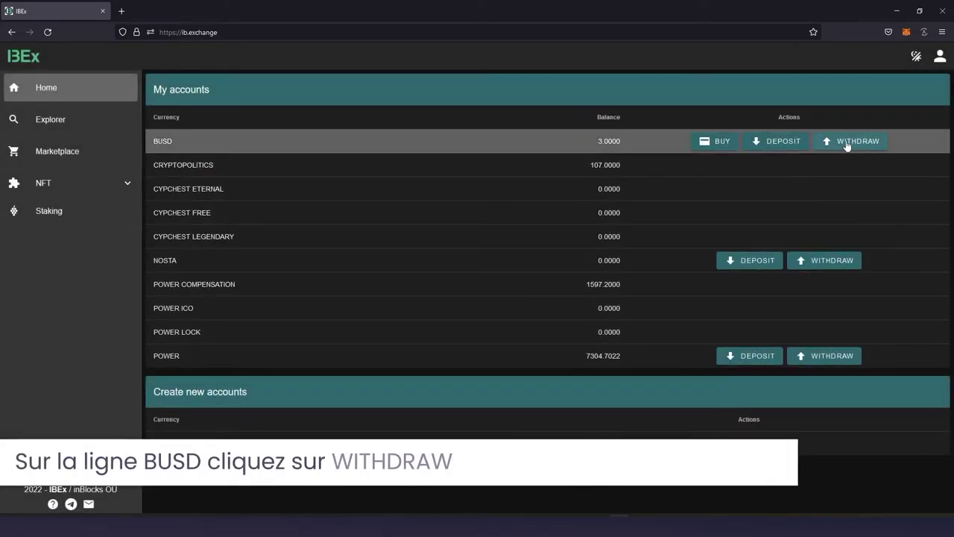
click(854, 142)
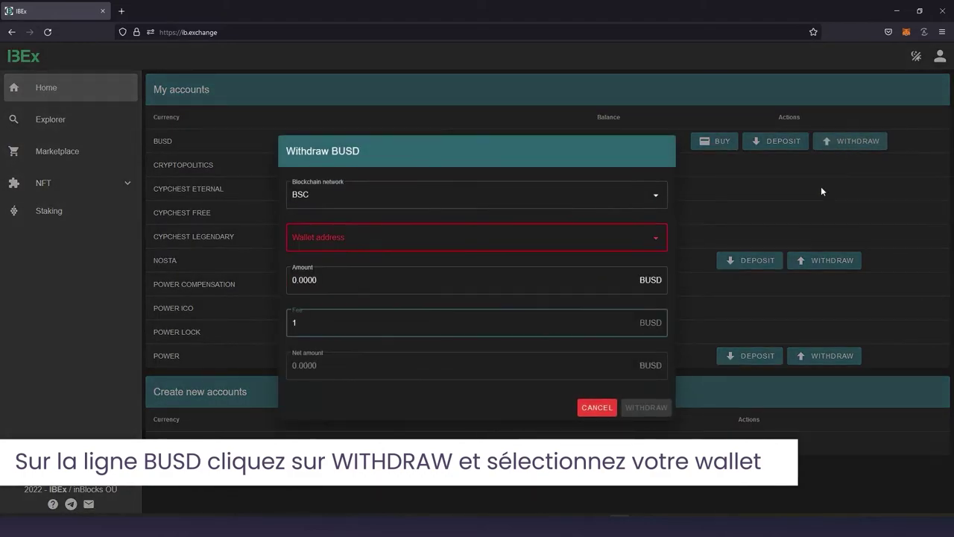
click(633, 244)
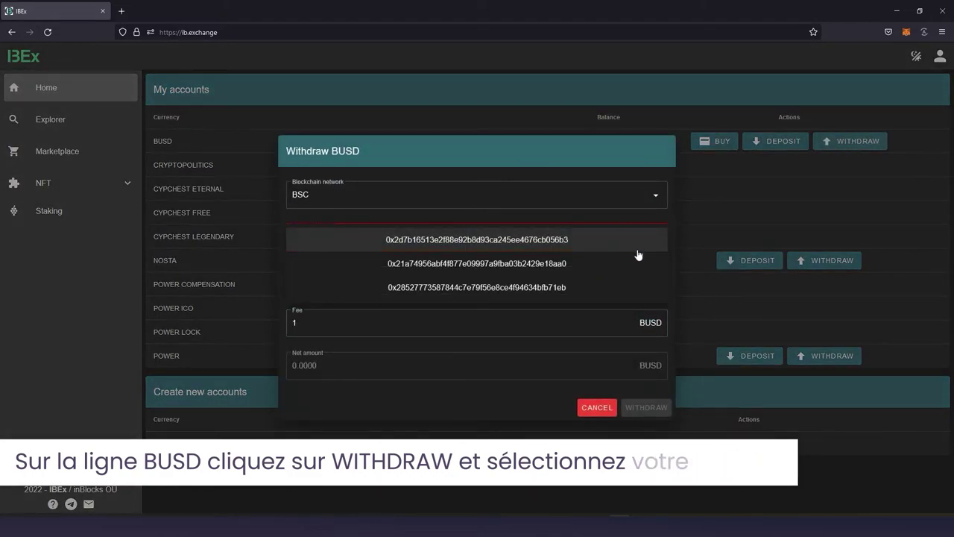
click(571, 266)
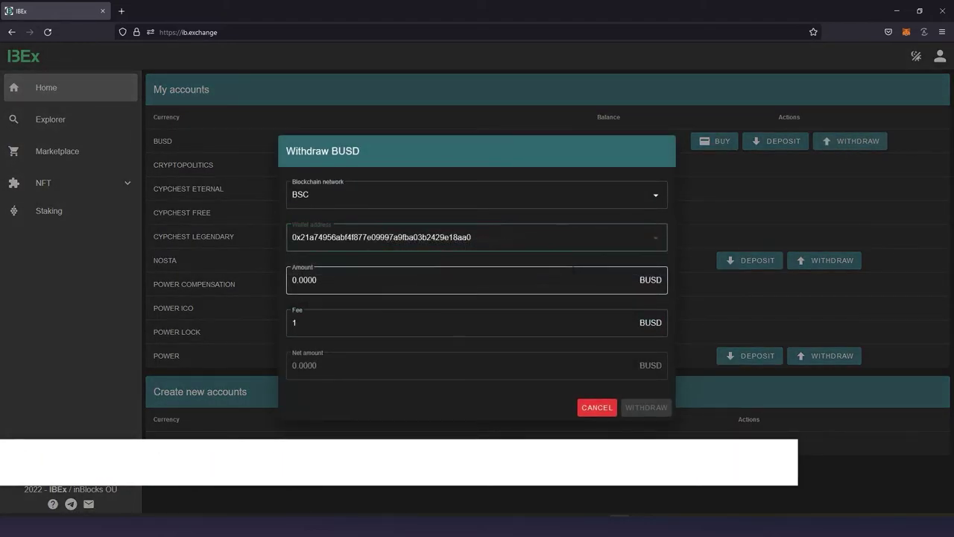
click(418, 288)
text(3.)
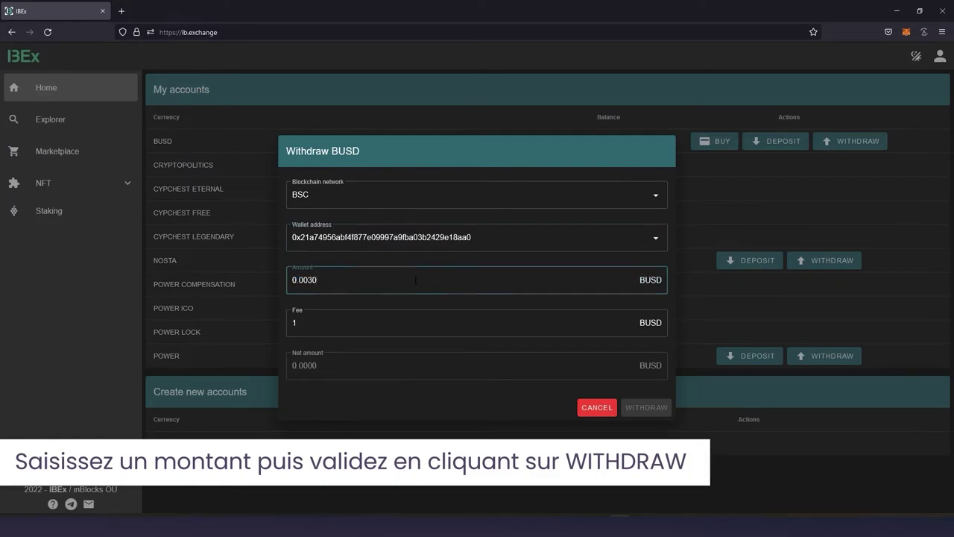
text(0000)
click(445, 397)
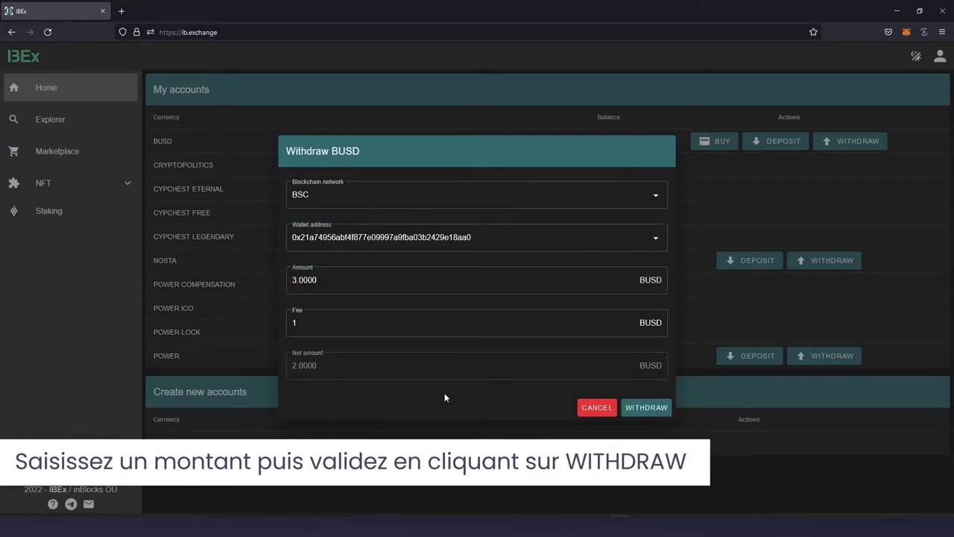
click(641, 410)
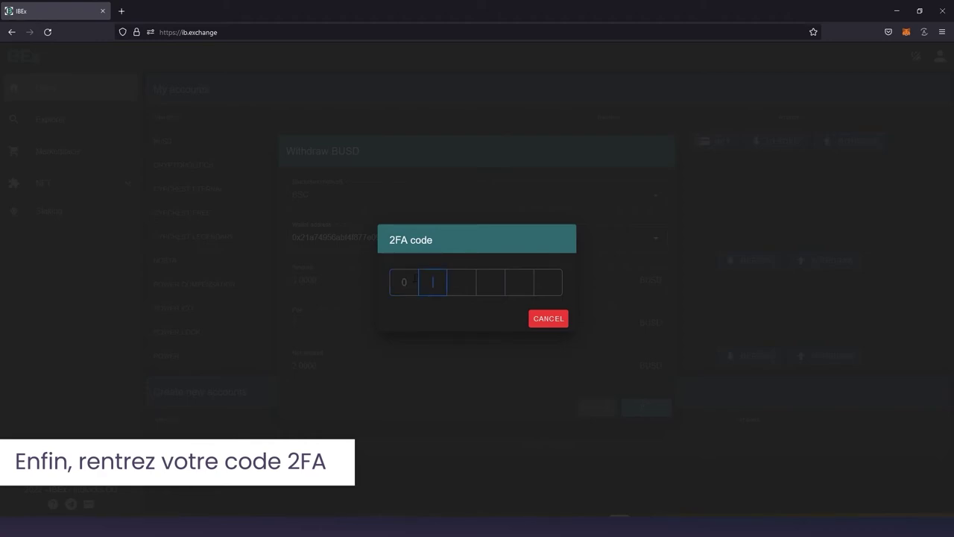
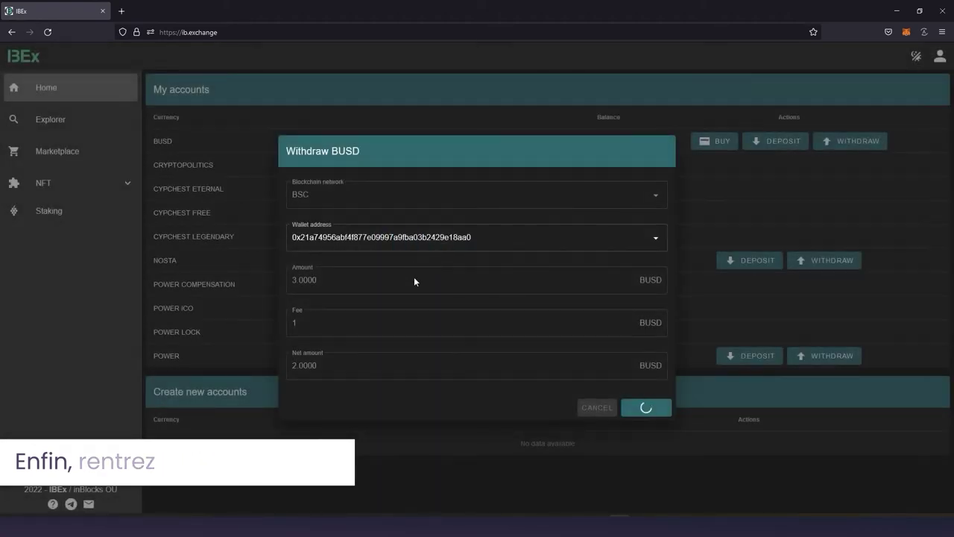